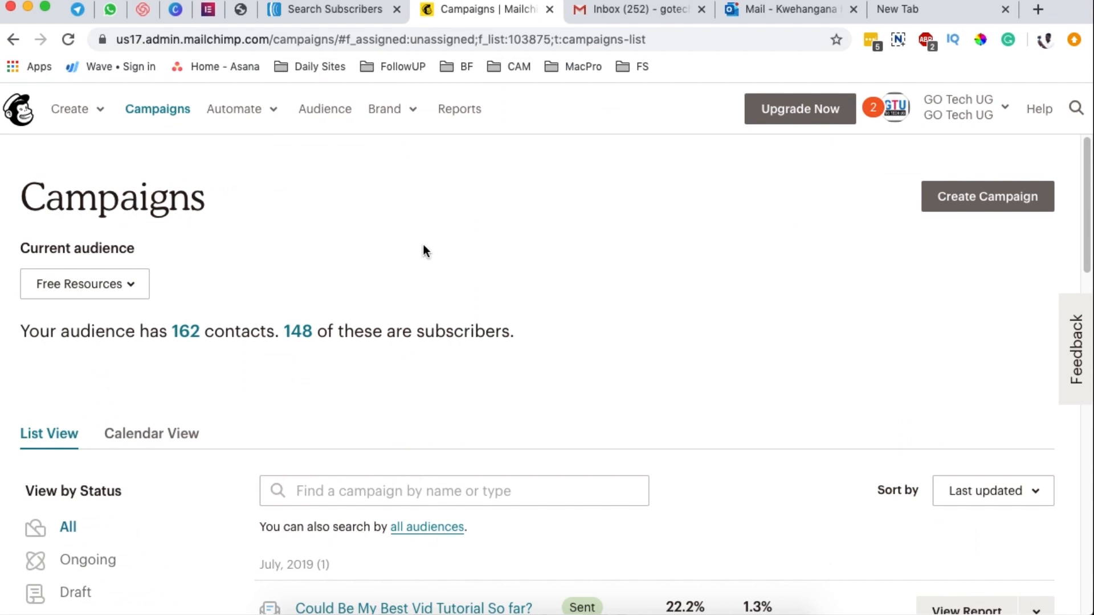
Step: View the campaigns of all audiences and return to the Free Resources audience
click(127, 285)
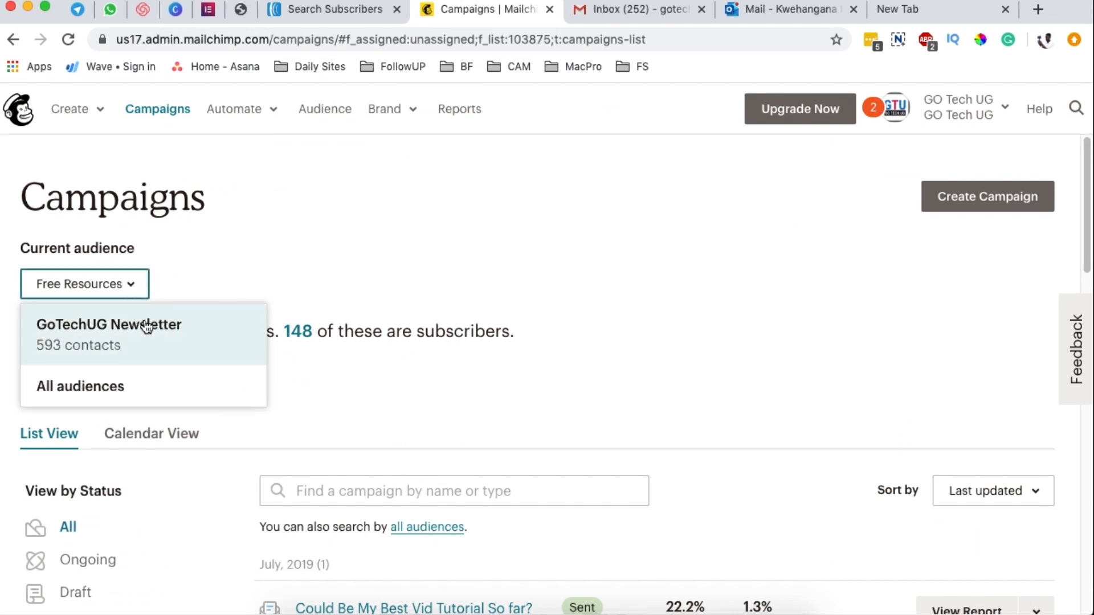
click(101, 393)
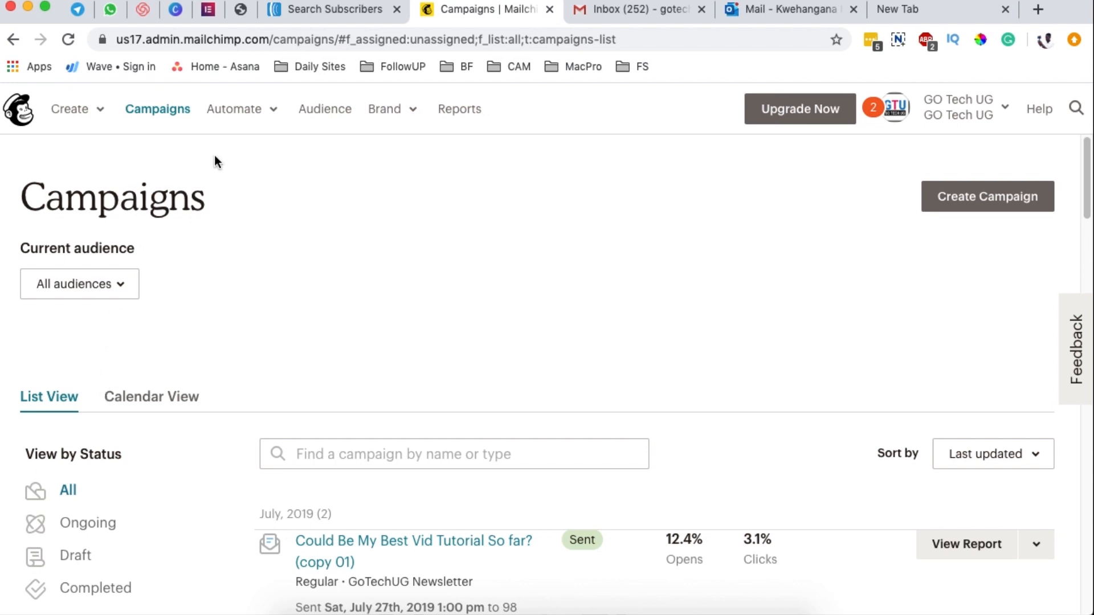
click(114, 291)
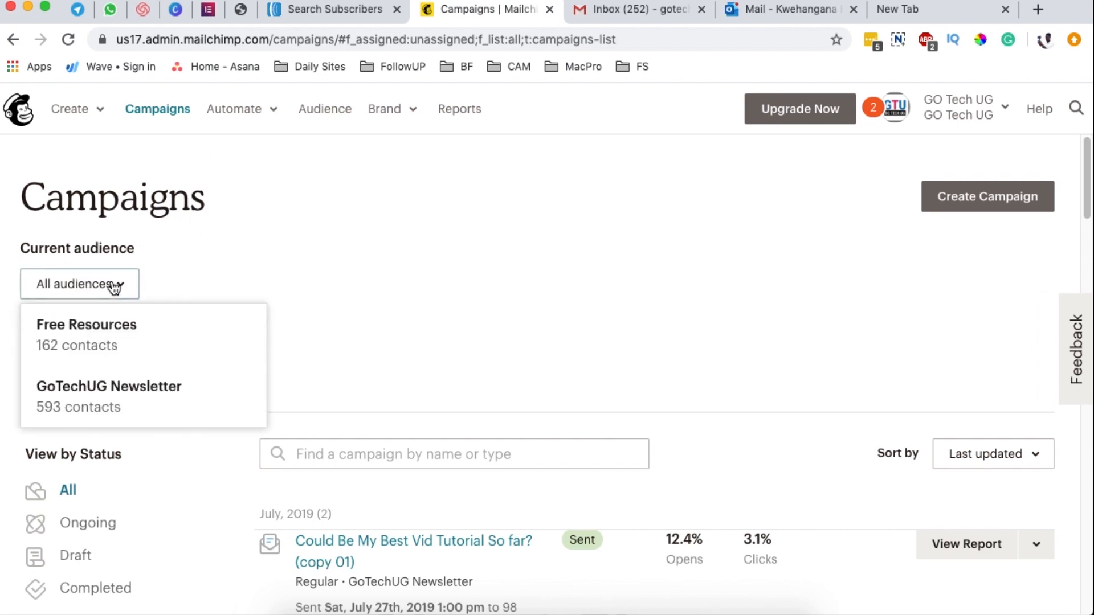
click(118, 345)
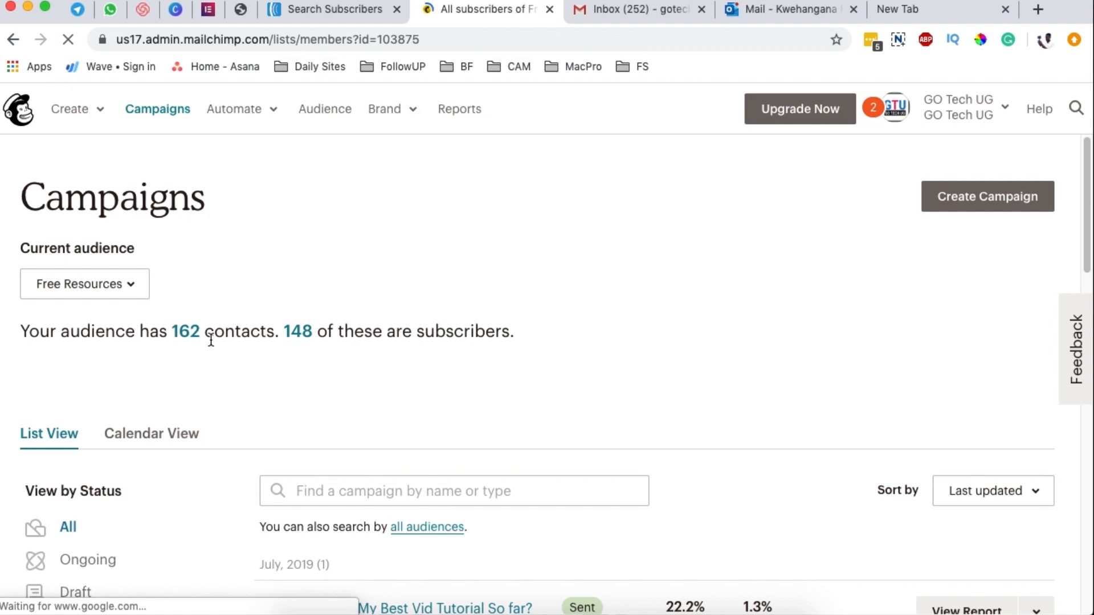
Step: Look through the Free Resources contact list and export the audience
scroll(669, 406, down, 5)
scroll(669, 405, down, 6)
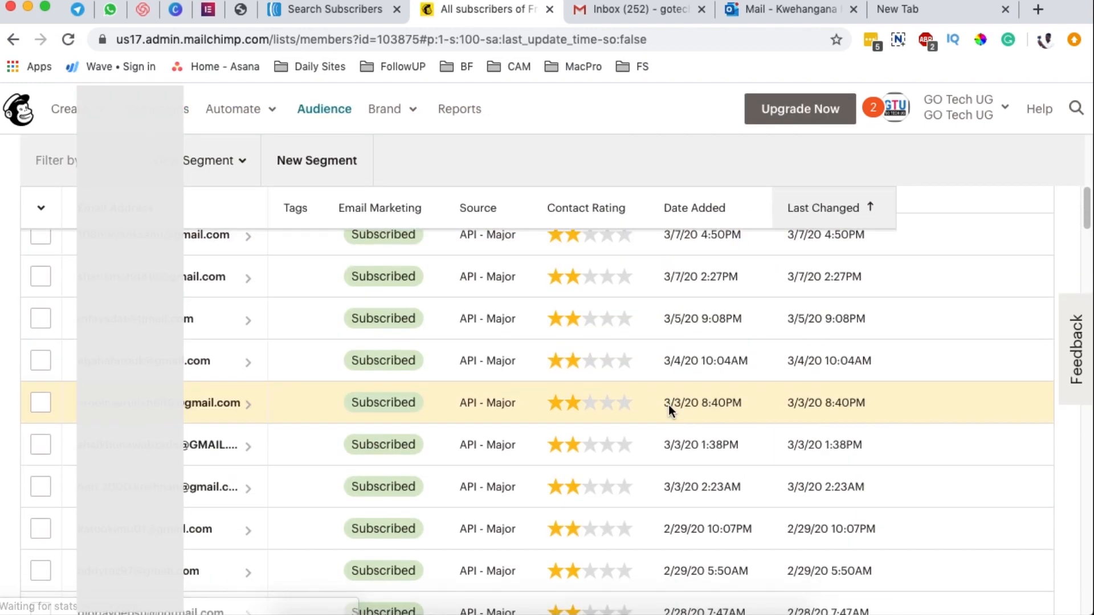
scroll(668, 404, up, 7)
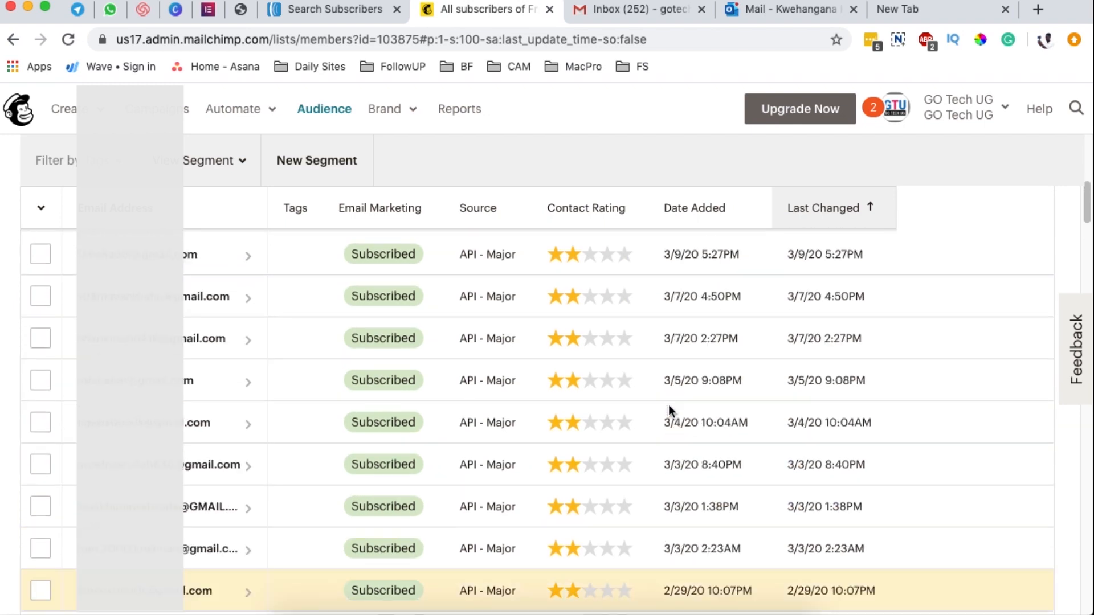
scroll(692, 407, up, 1)
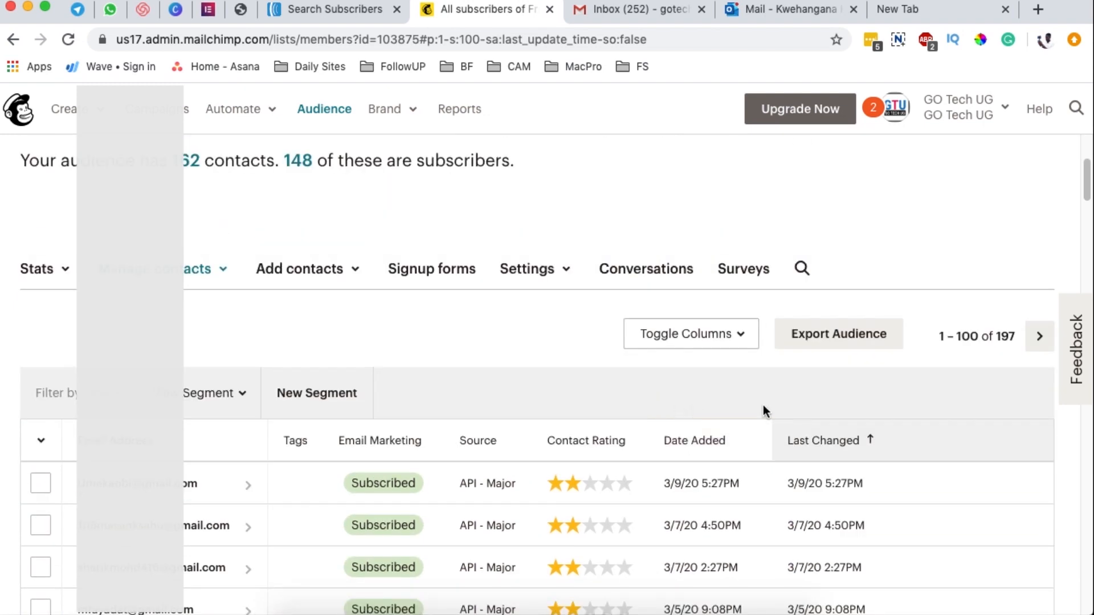
click(844, 336)
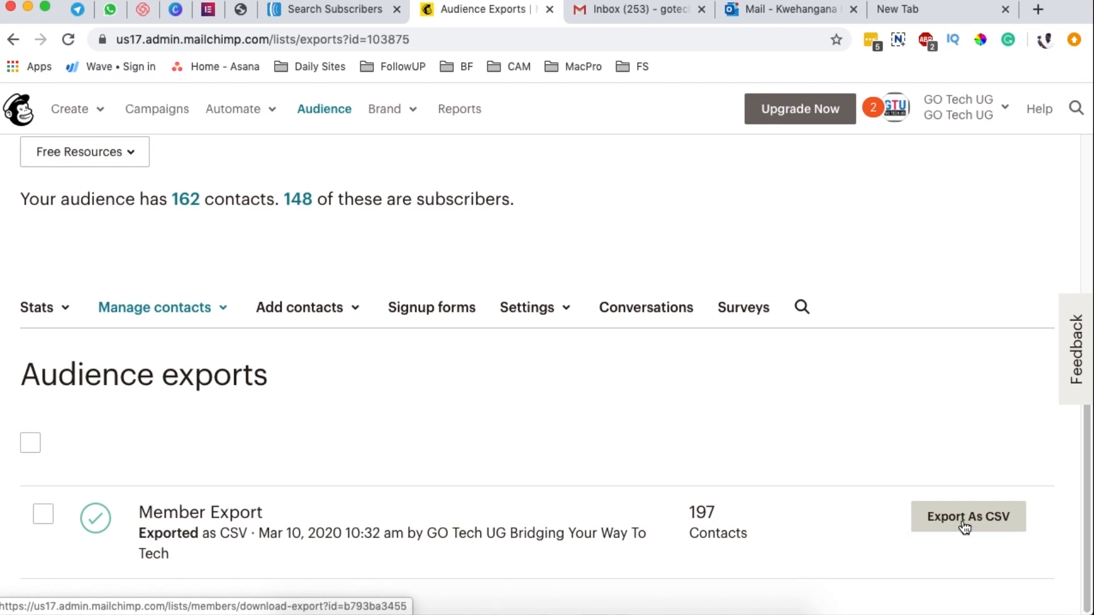
Step: Switch to AWeber and start an import of more than 10 subscribers into the GO TECH UG Community list
click(287, 11)
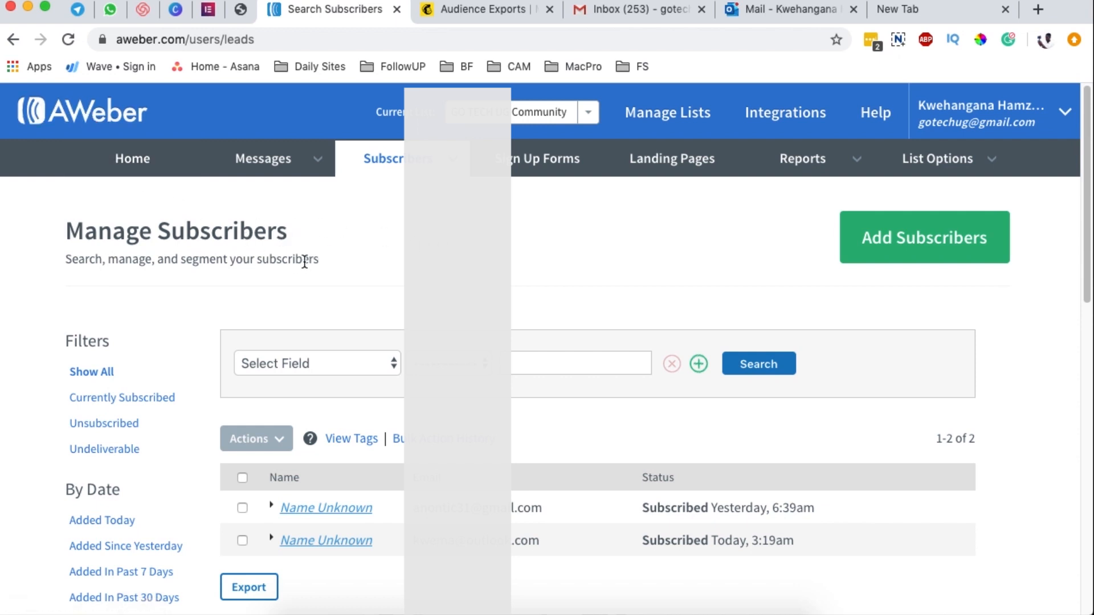
click(447, 164)
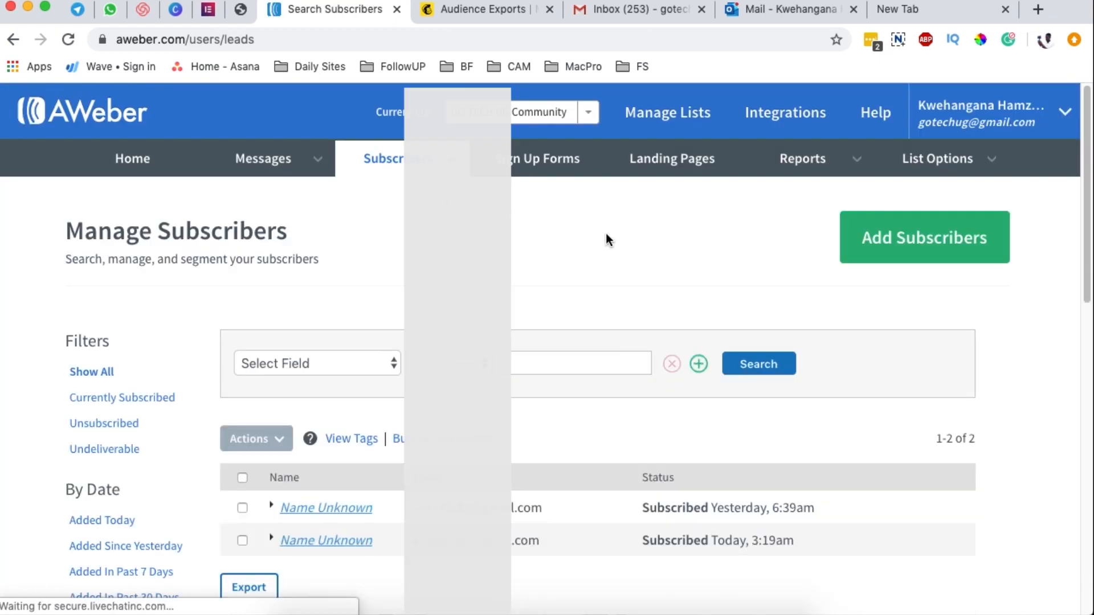
click(904, 240)
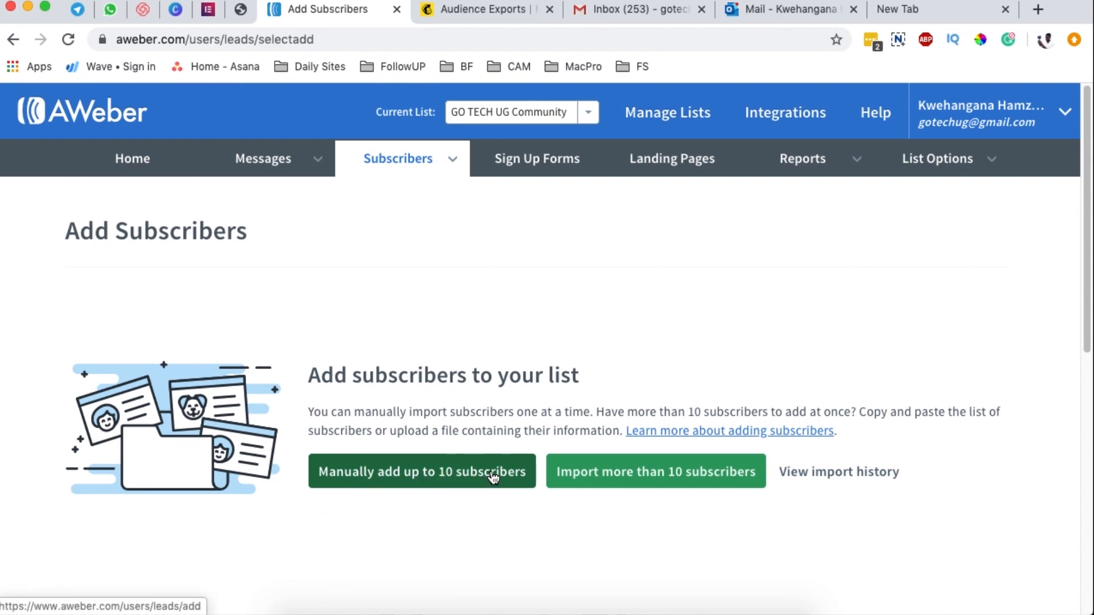
click(663, 478)
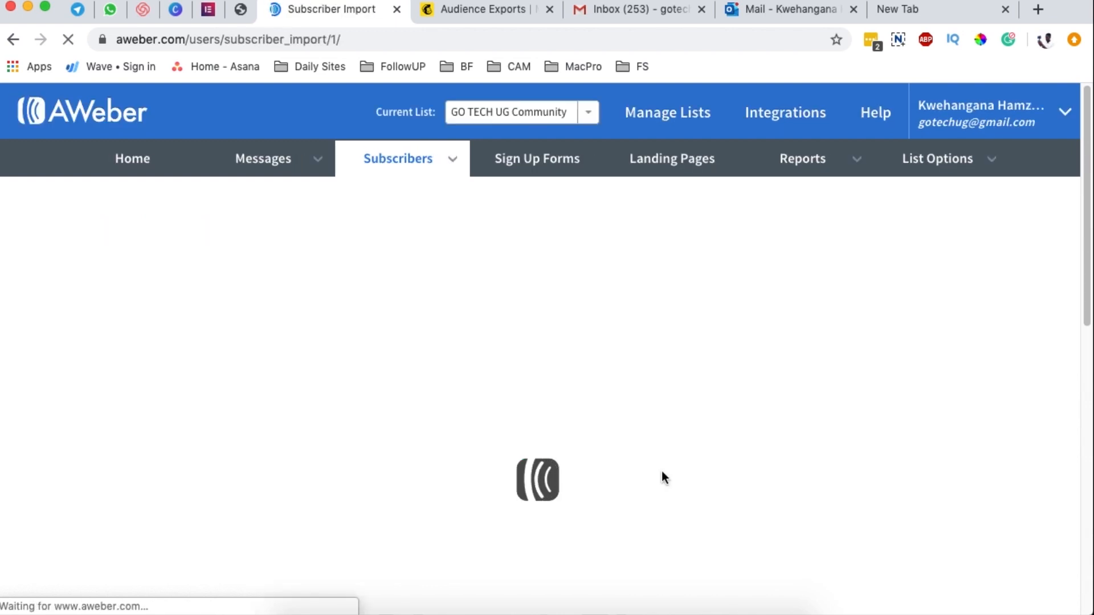
Step: Upload the subscribed-members CSV file from the Mailchimp members export folder
scroll(662, 471, down, 5)
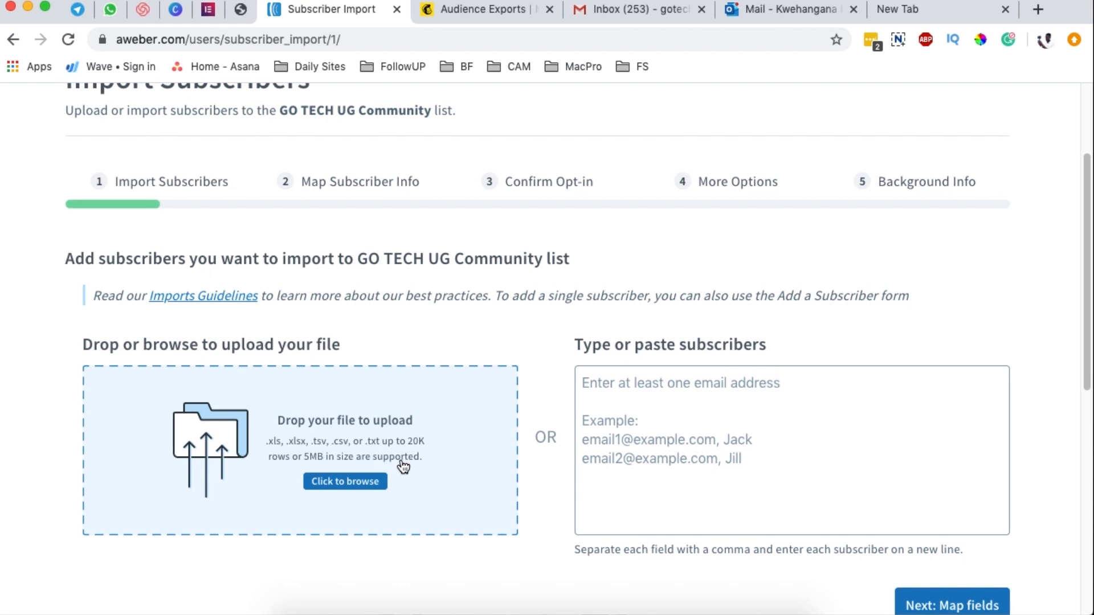
click(329, 448)
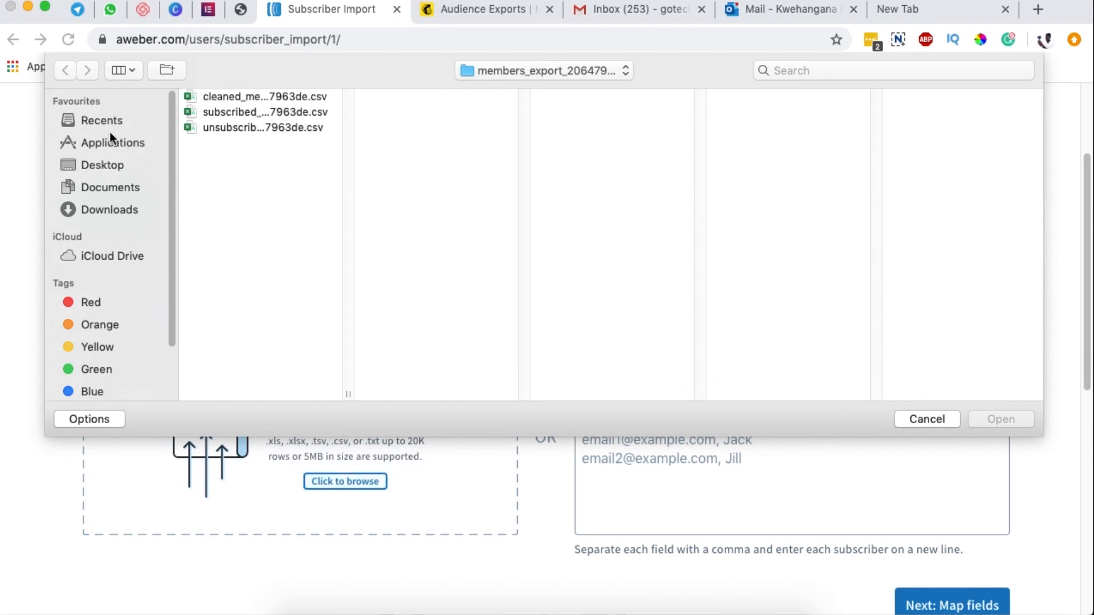
click(217, 113)
click(990, 420)
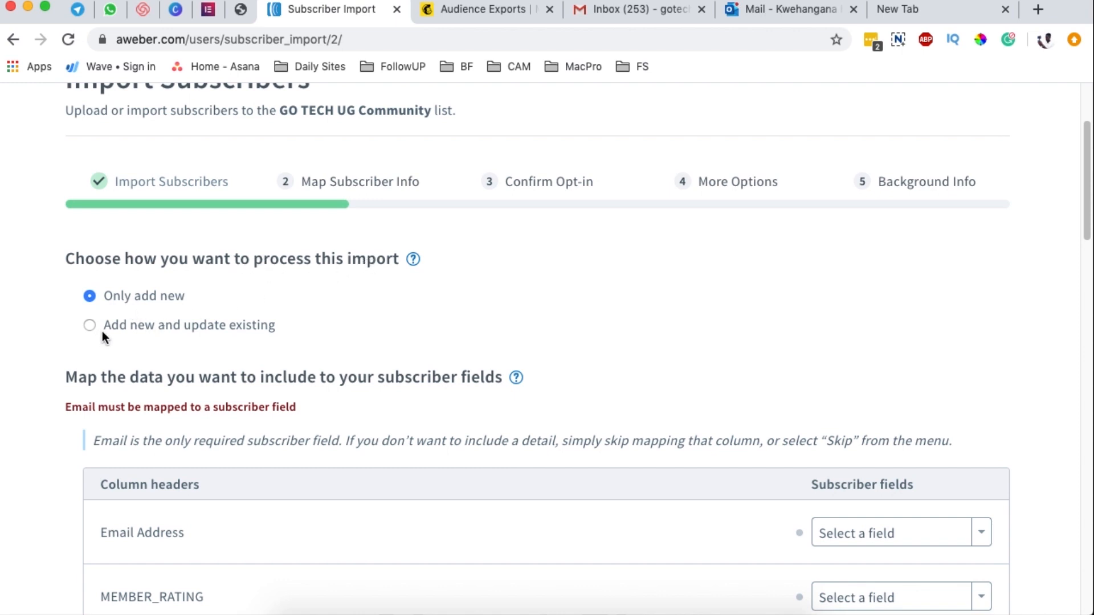
Step: Map the Email Address column to the Email subscriber field, processing the import as Only add new
scroll(275, 336, down, 1)
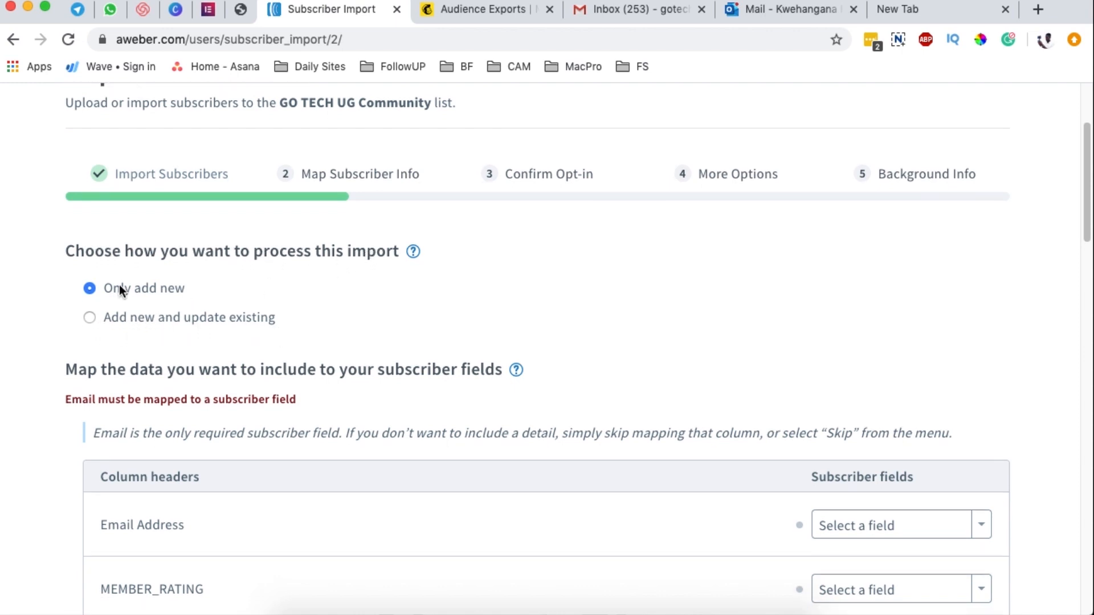
scroll(488, 350, down, 5)
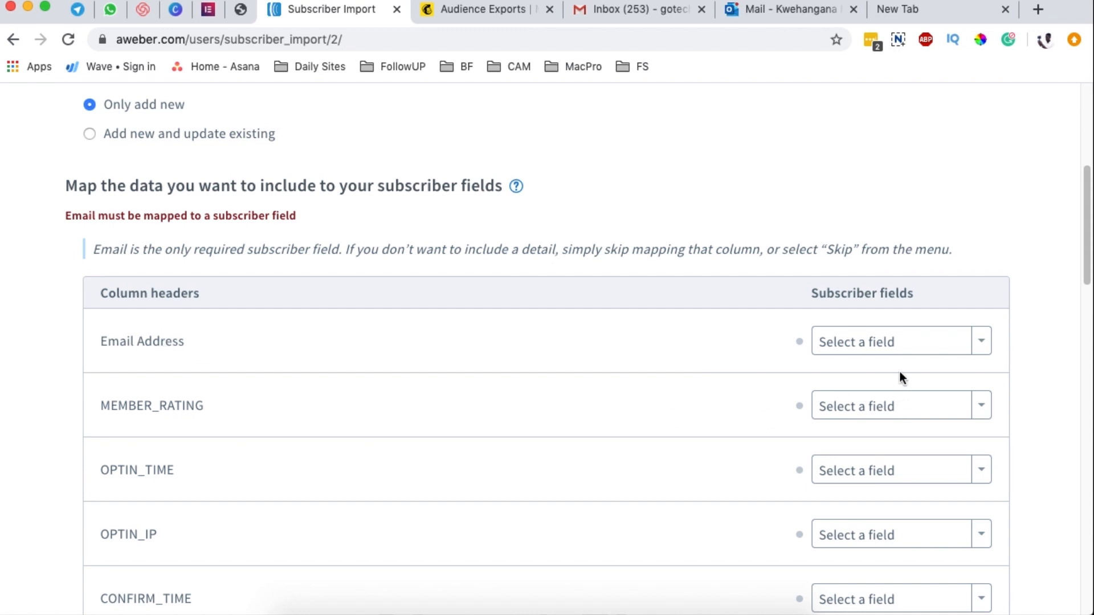
click(890, 343)
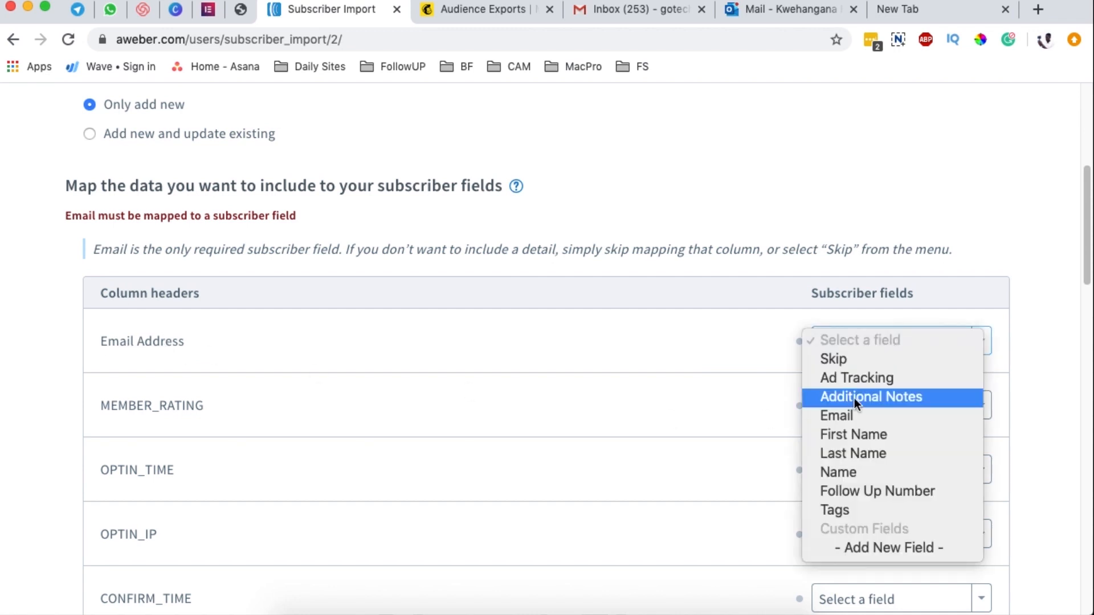
click(861, 416)
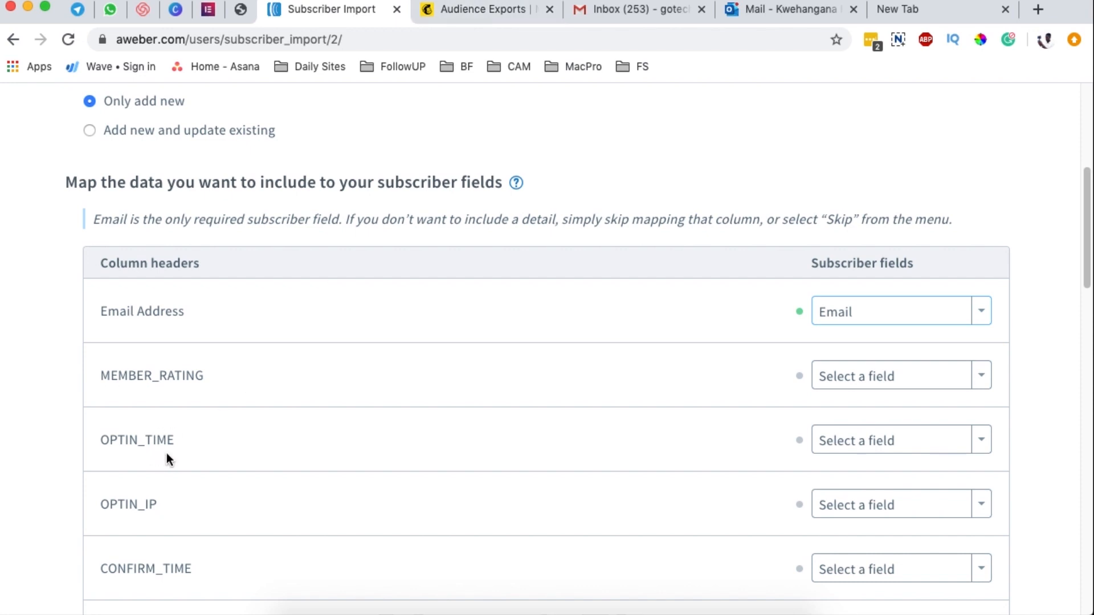
Step: Accept the remaining column mappings and continue to the extra options without requiring new subscribers to confirm
scroll(200, 501, down, 1)
scroll(201, 500, down, 5)
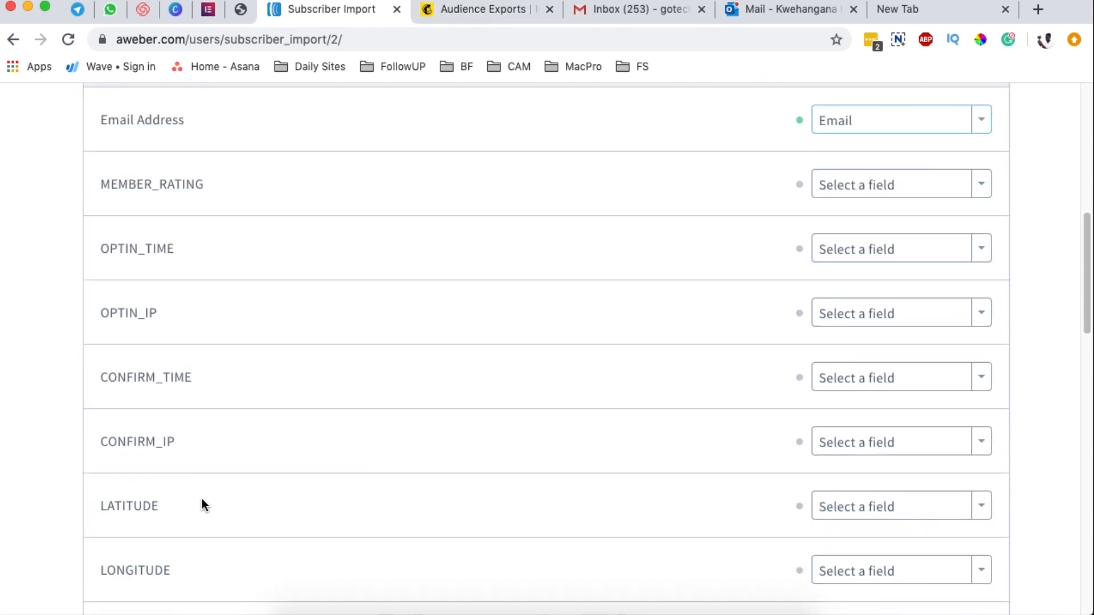
scroll(204, 496, down, 15)
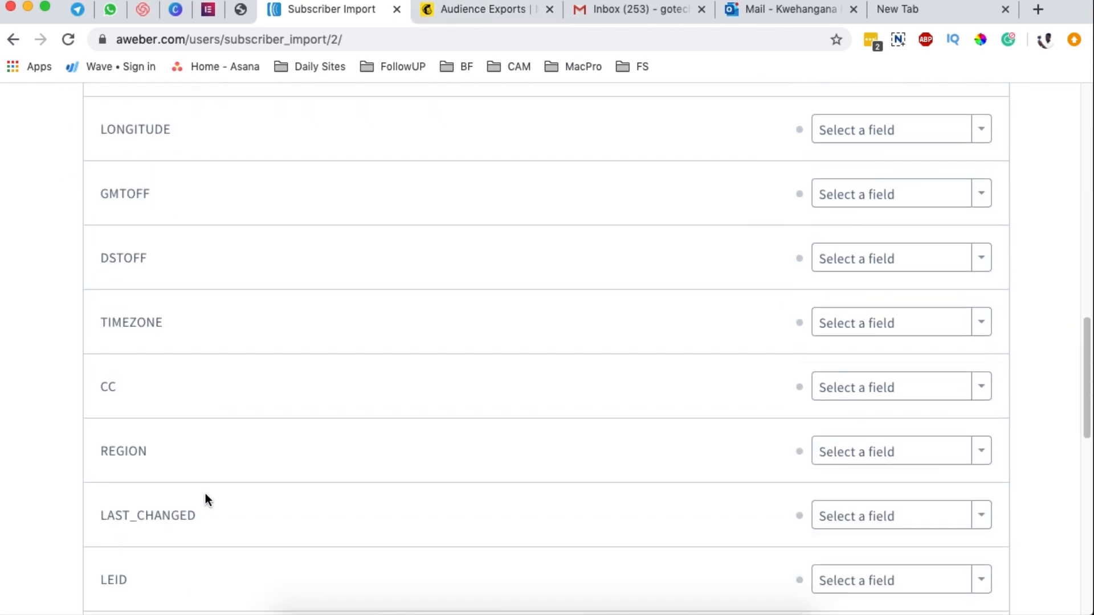
scroll(205, 495, down, 2)
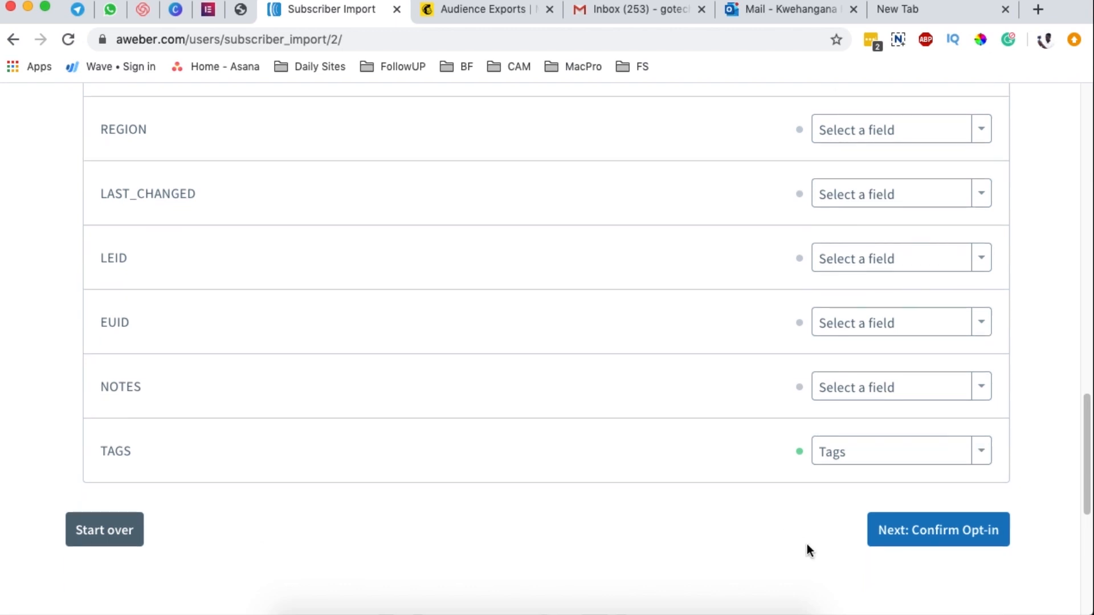
click(940, 540)
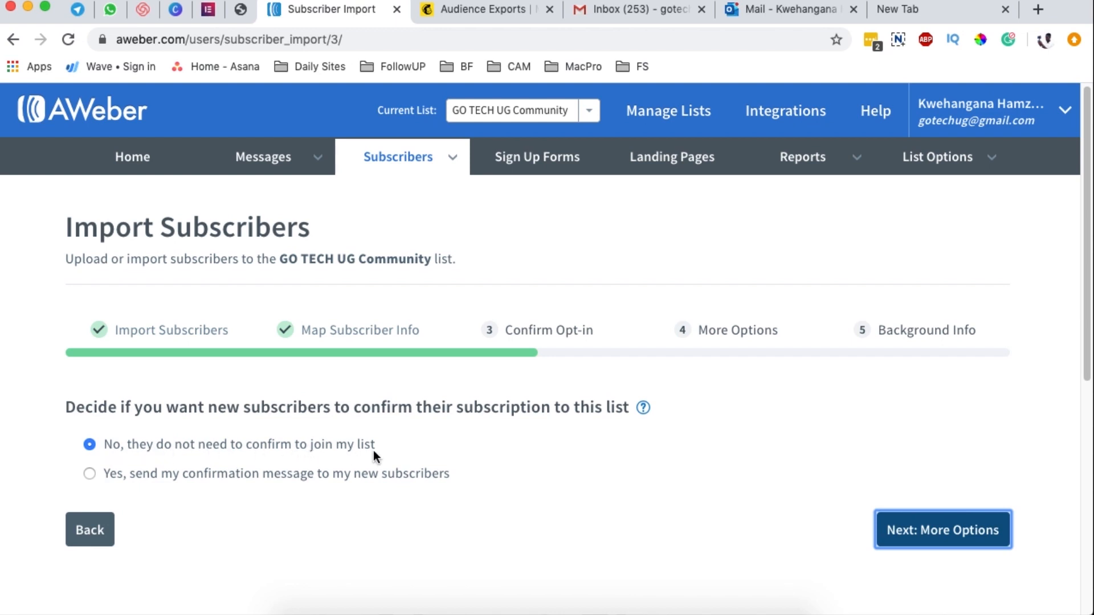
click(923, 530)
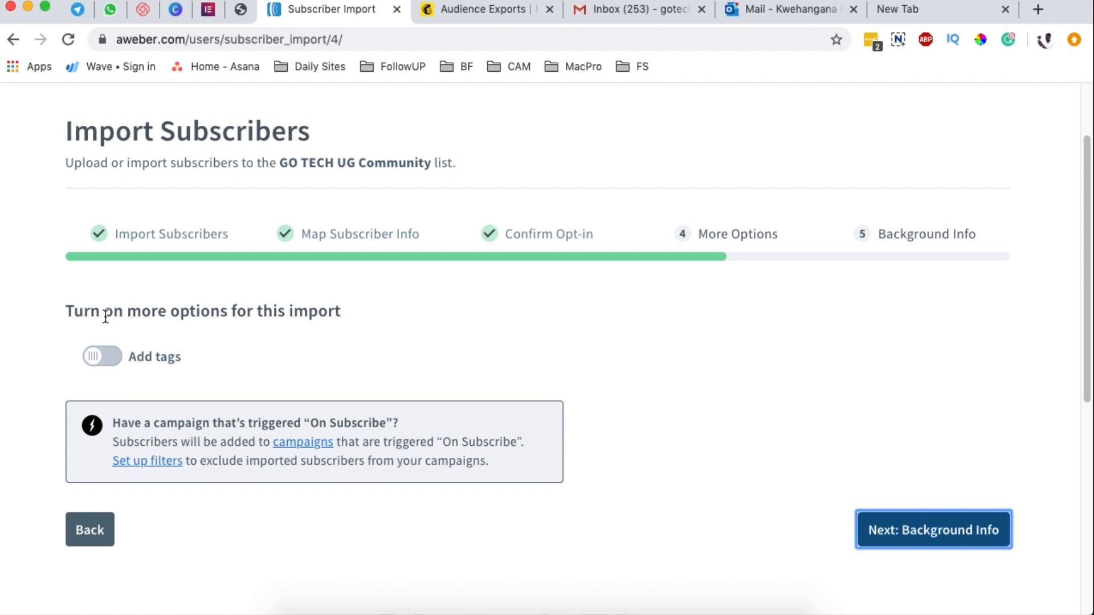
Step: Enable tags for this import, add the tag "Import from Mailchimp" and proceed to the background info
click(97, 357)
scroll(171, 382, down, 2)
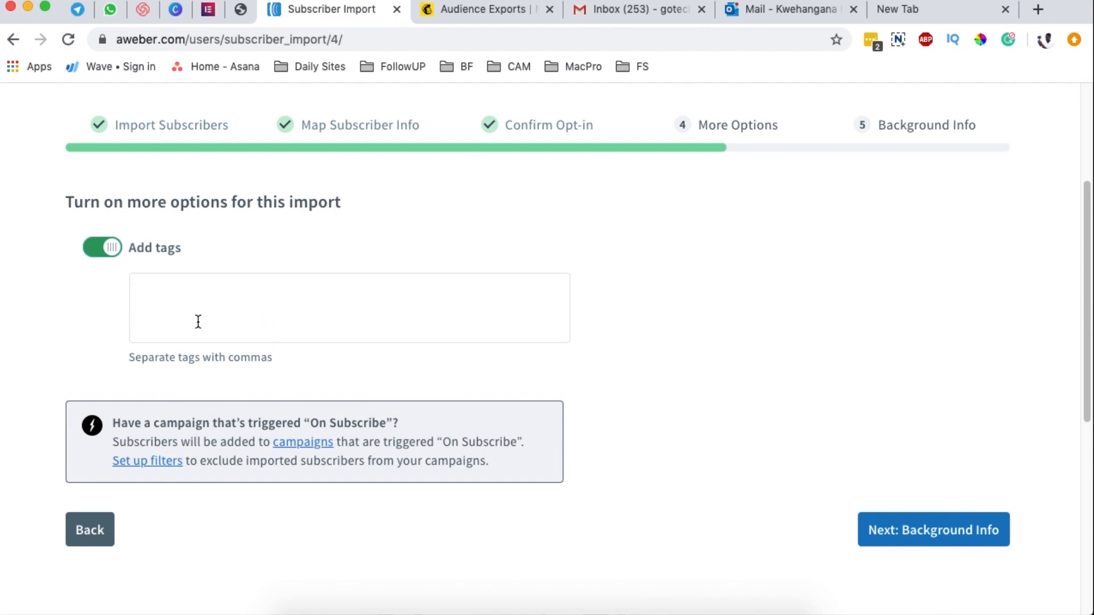
text(Import from Mailchimp)
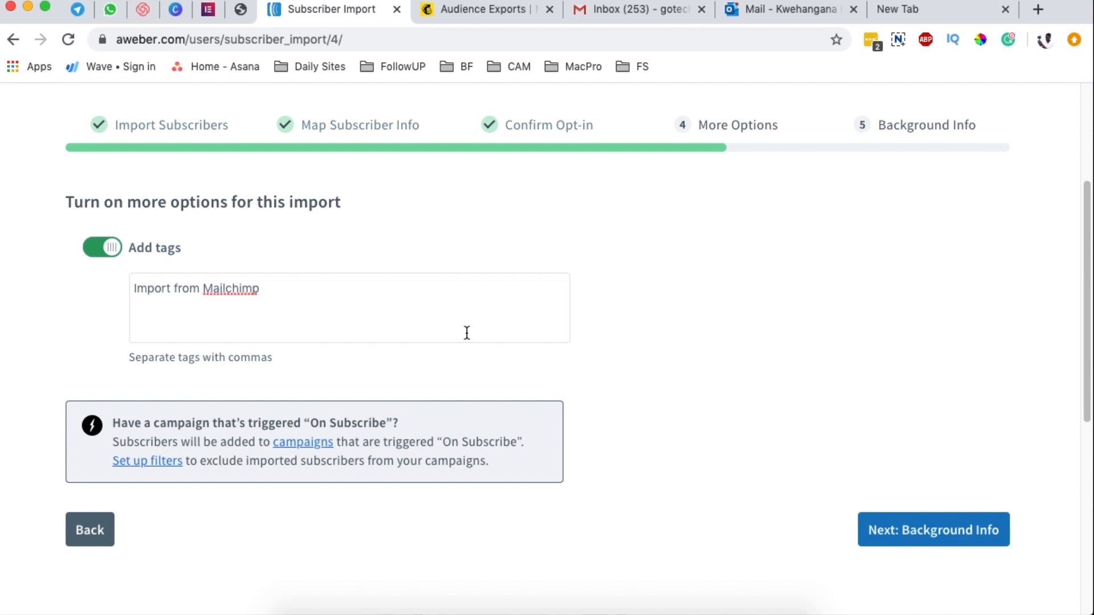
double_click(237, 289)
right_click(237, 289)
click(678, 315)
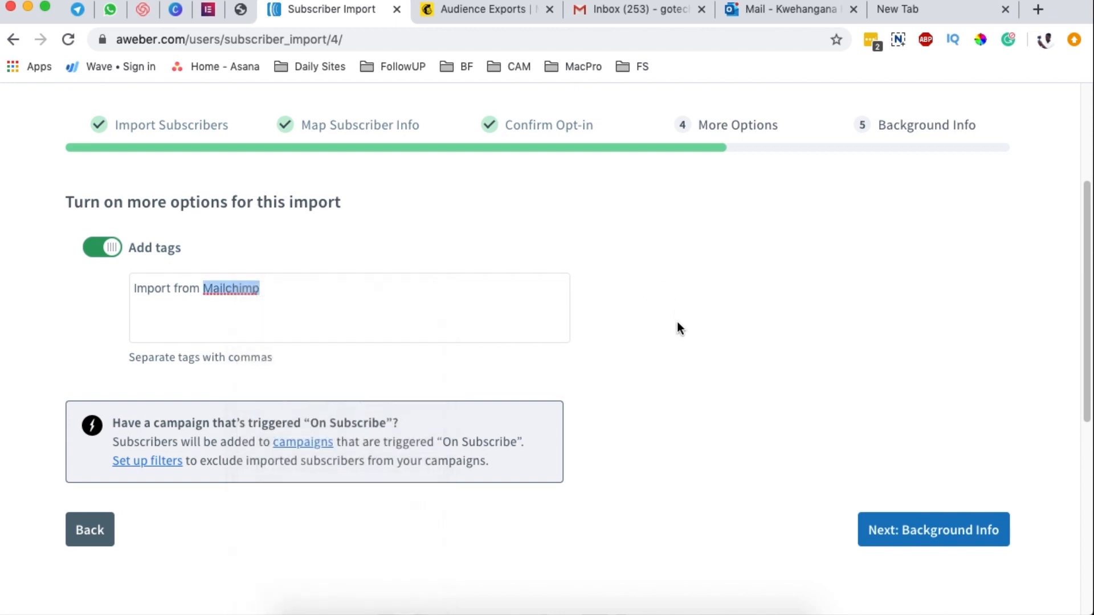
click(943, 535)
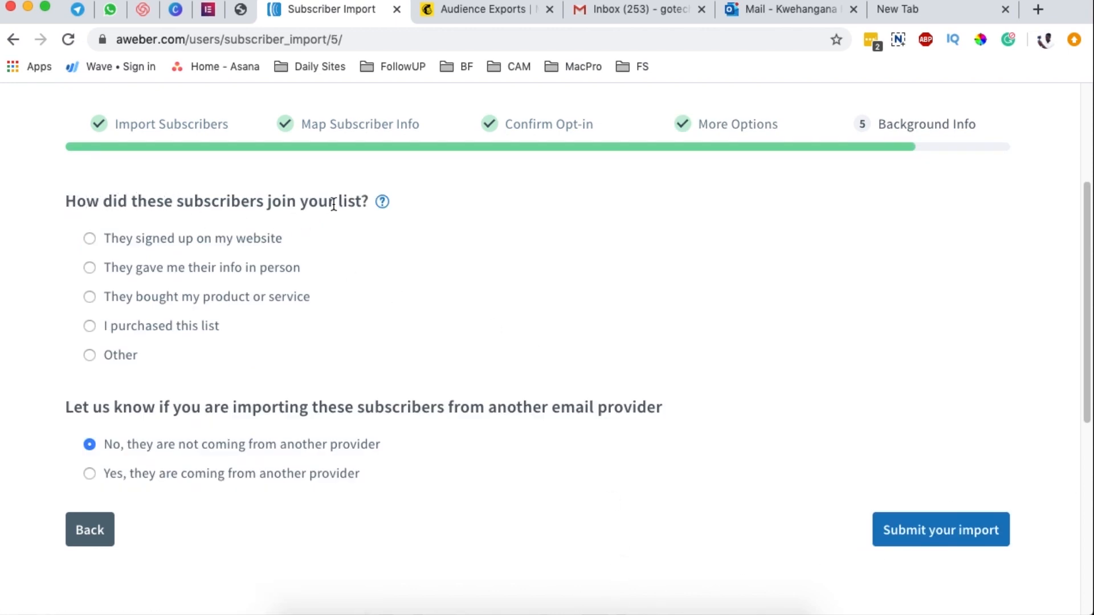
click(92, 239)
click(153, 225)
text(http://gotechug.com/)
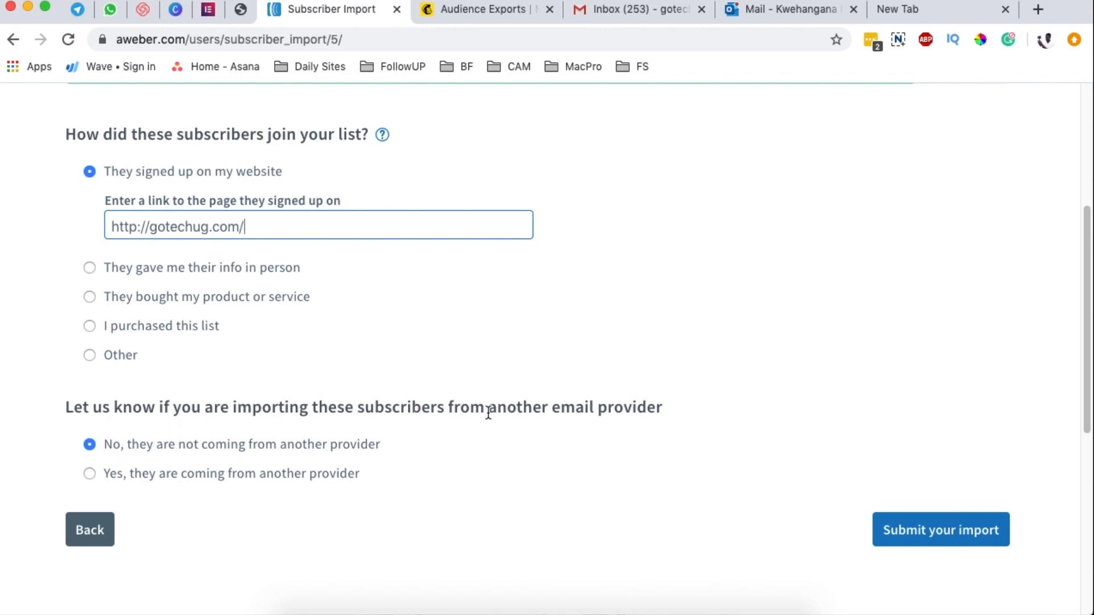
Step: Declare that the subscribers come from another email provider, choose Mailchimp, and submit the import
click(89, 474)
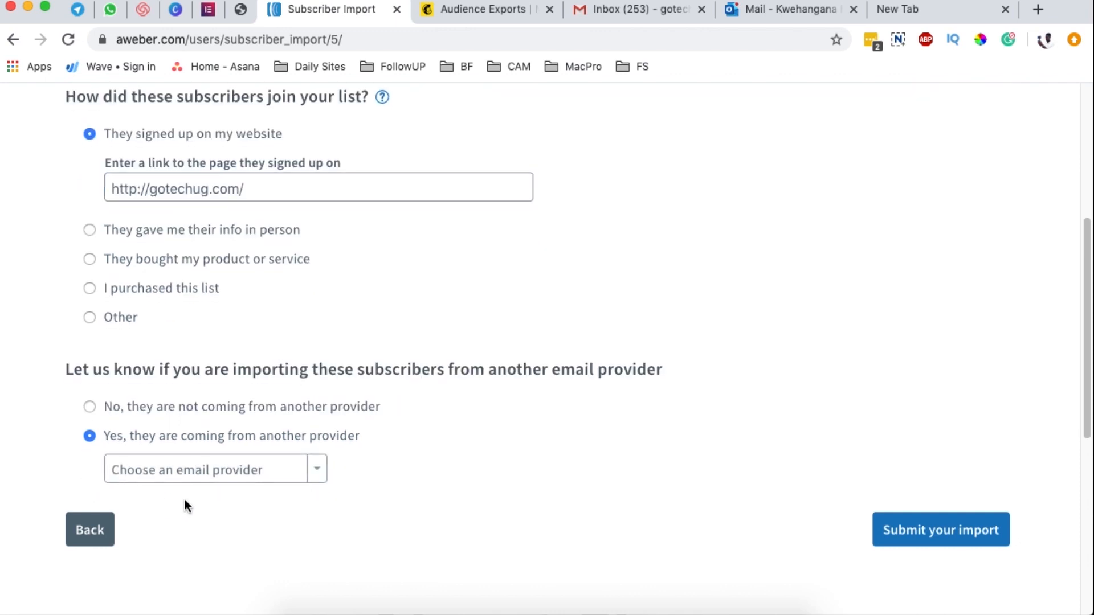
click(191, 469)
click(173, 581)
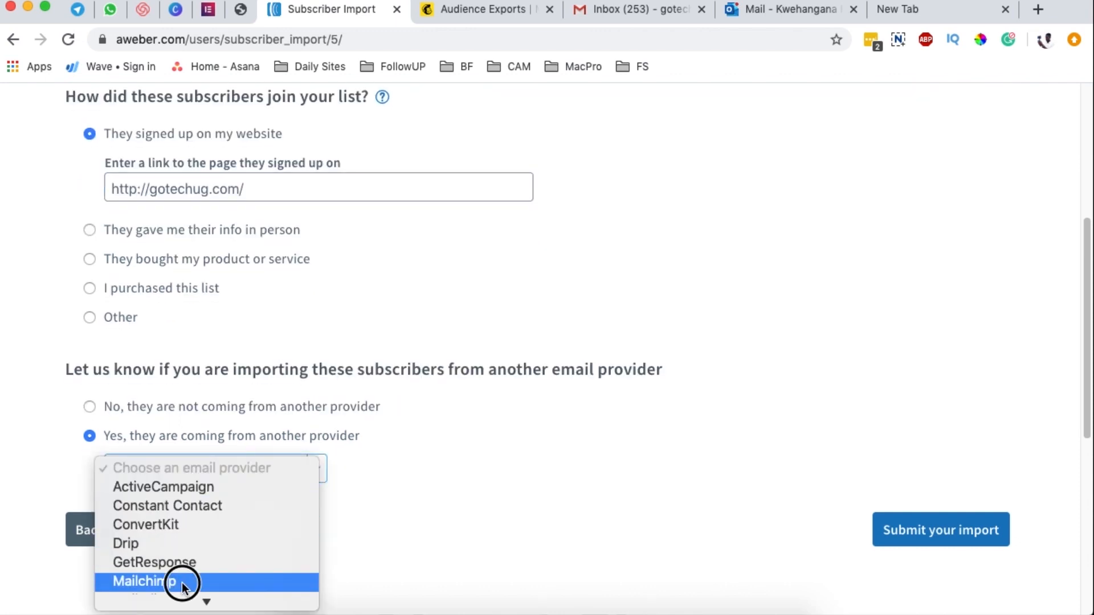
click(951, 533)
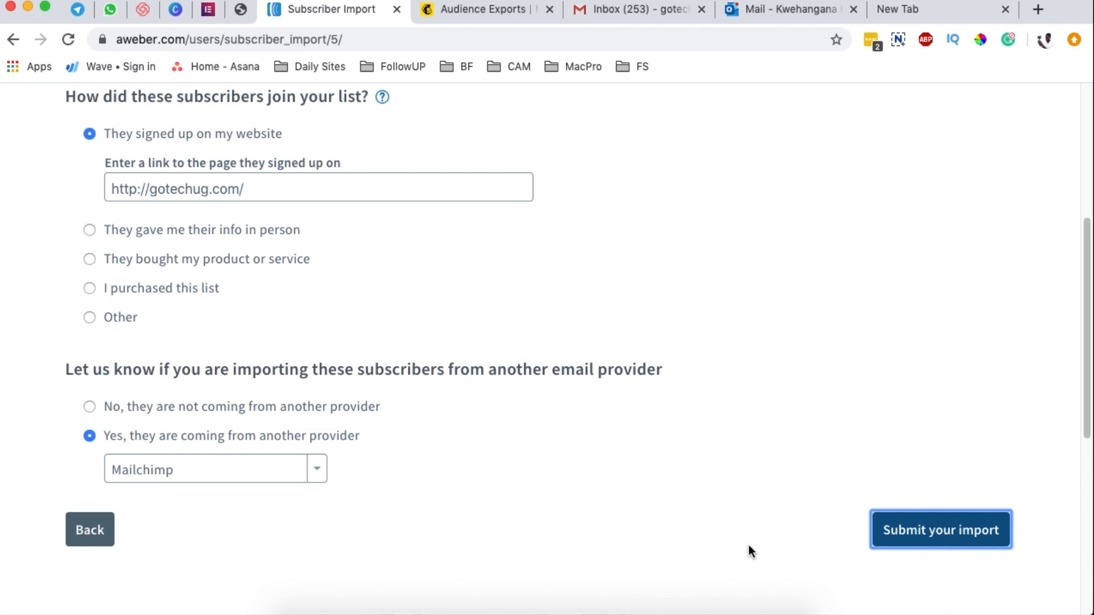
scroll(729, 421, up, 2)
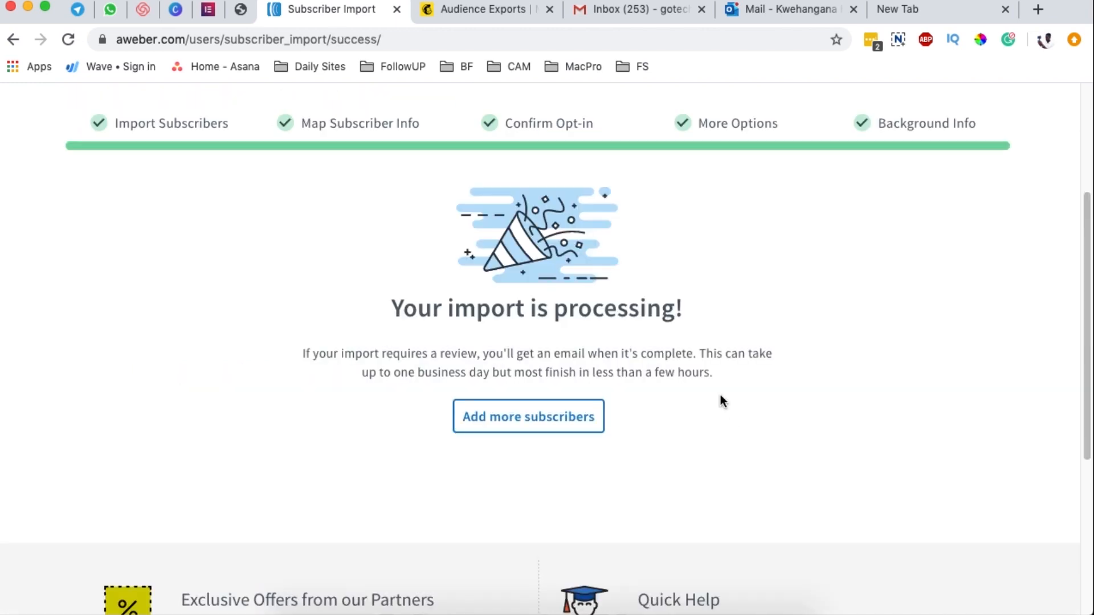
scroll(721, 394, up, 2)
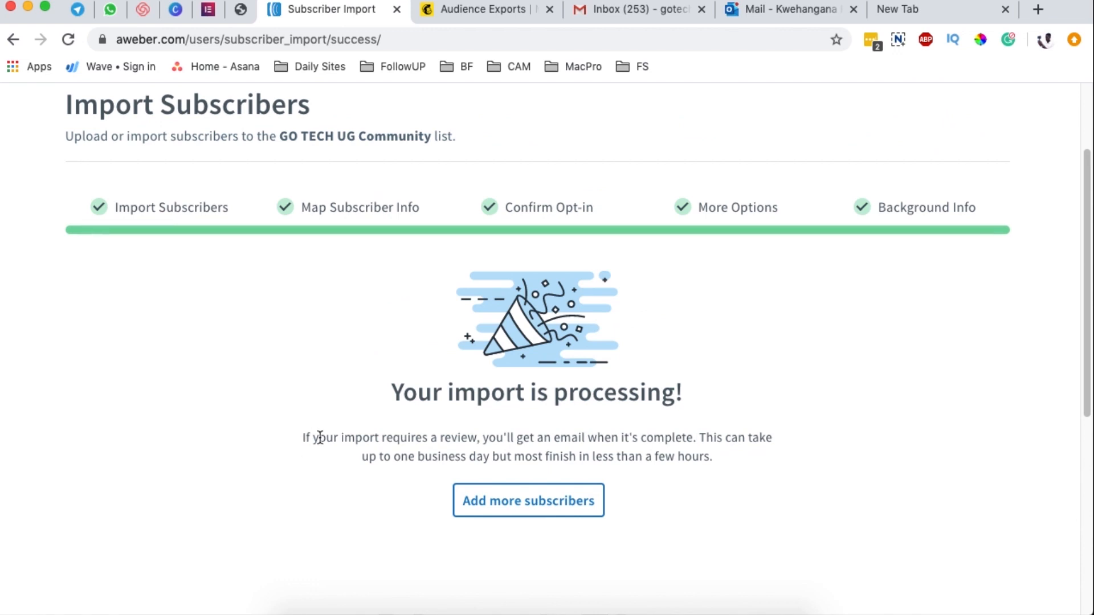
scroll(427, 445, up, 1)
scroll(429, 447, up, 1)
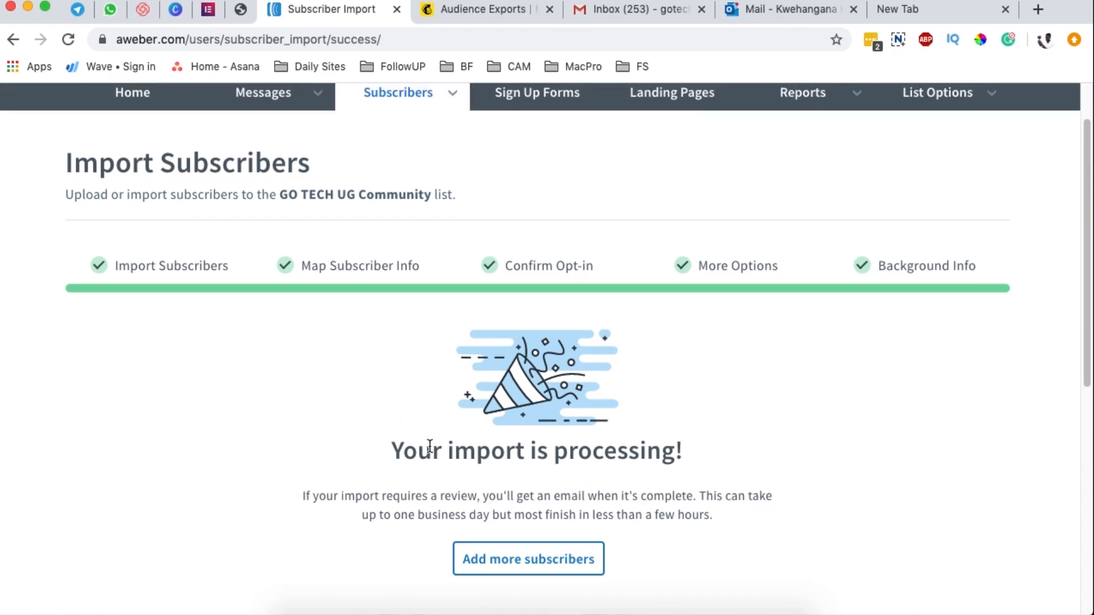
Step: Open the subscriber management page for the GO TECH UG Community list
scroll(430, 446, down, 2)
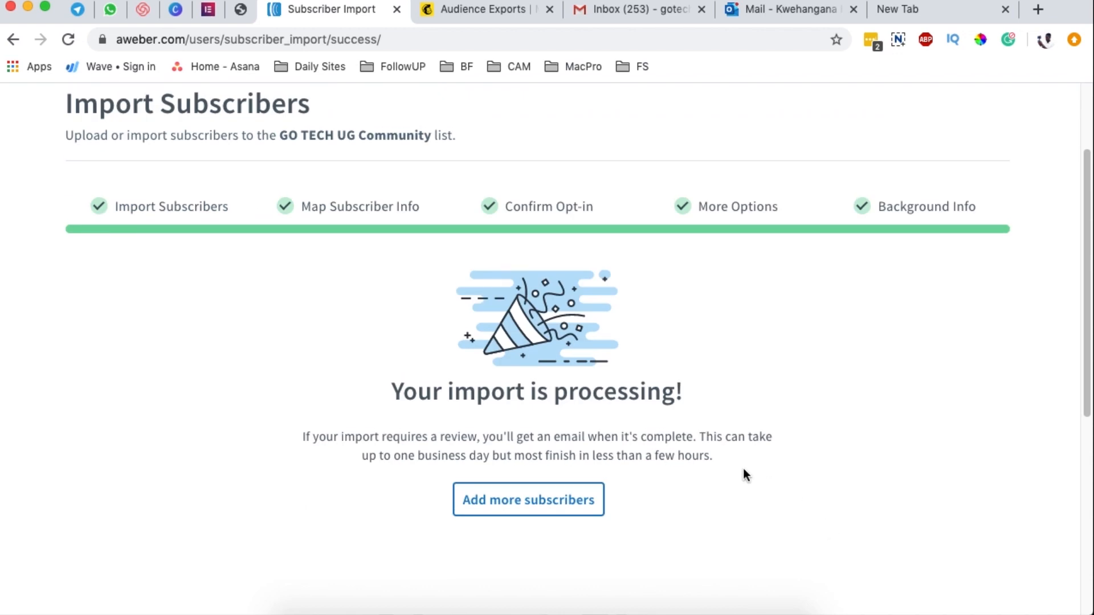
scroll(718, 460, up, 3)
mouse_move(414, 170)
click(392, 209)
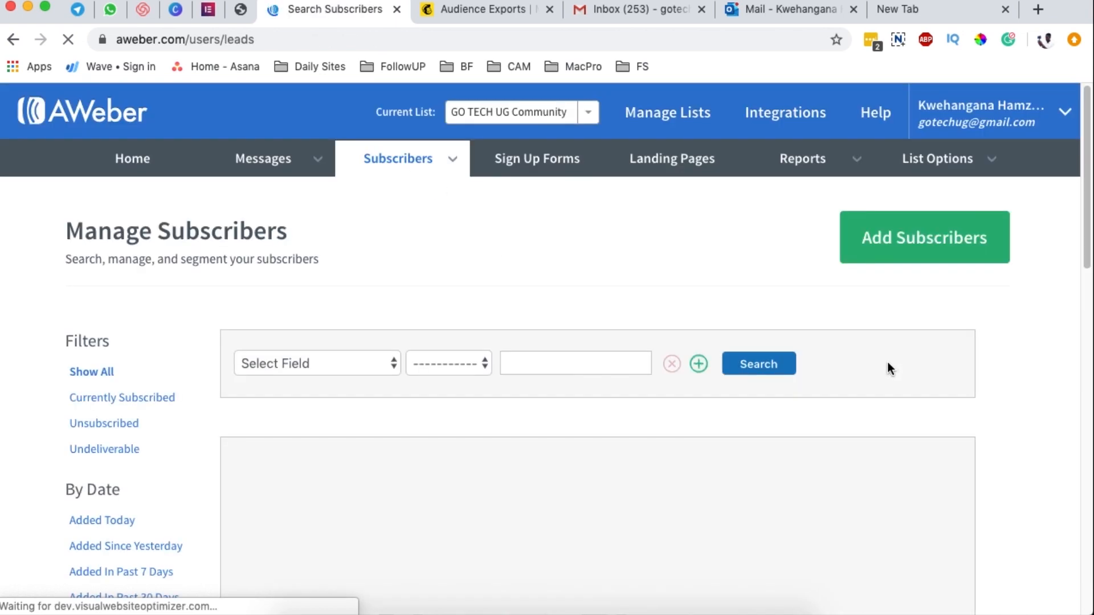
Step: Examine the subscriber list to check the imported contacts, their email addresses and their subscription status
scroll(835, 439, down, 4)
scroll(839, 429, down, 9)
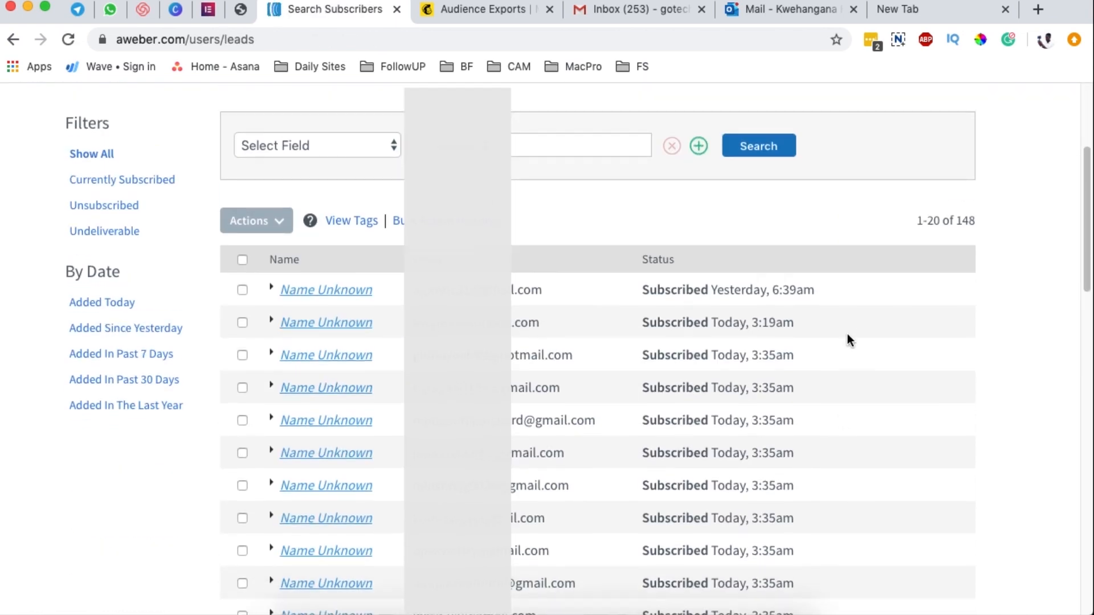
scroll(761, 285, up, 8)
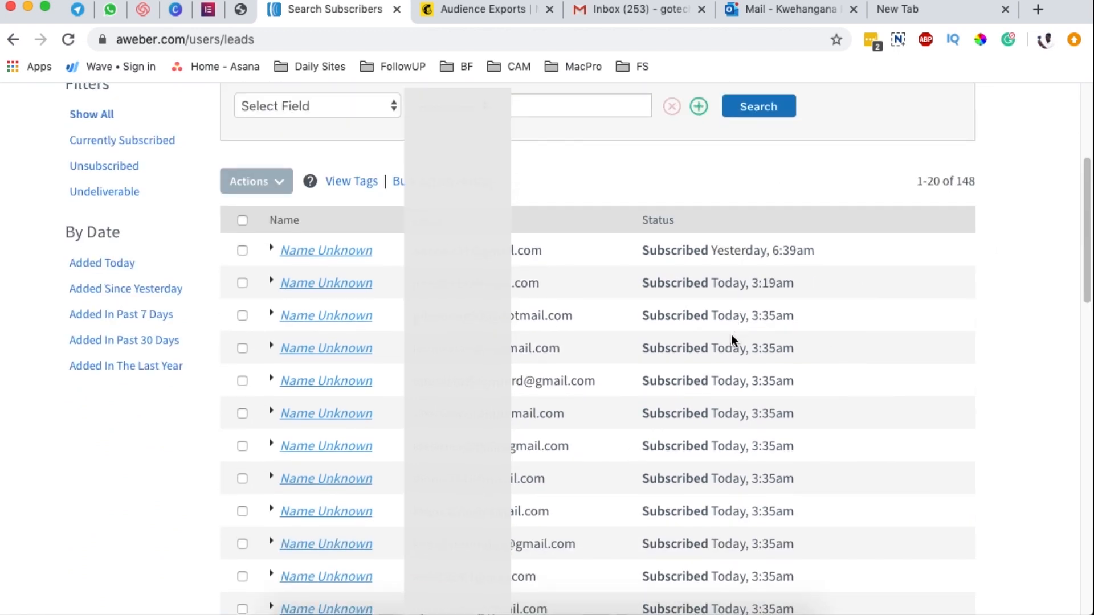
scroll(706, 393, down, 3)
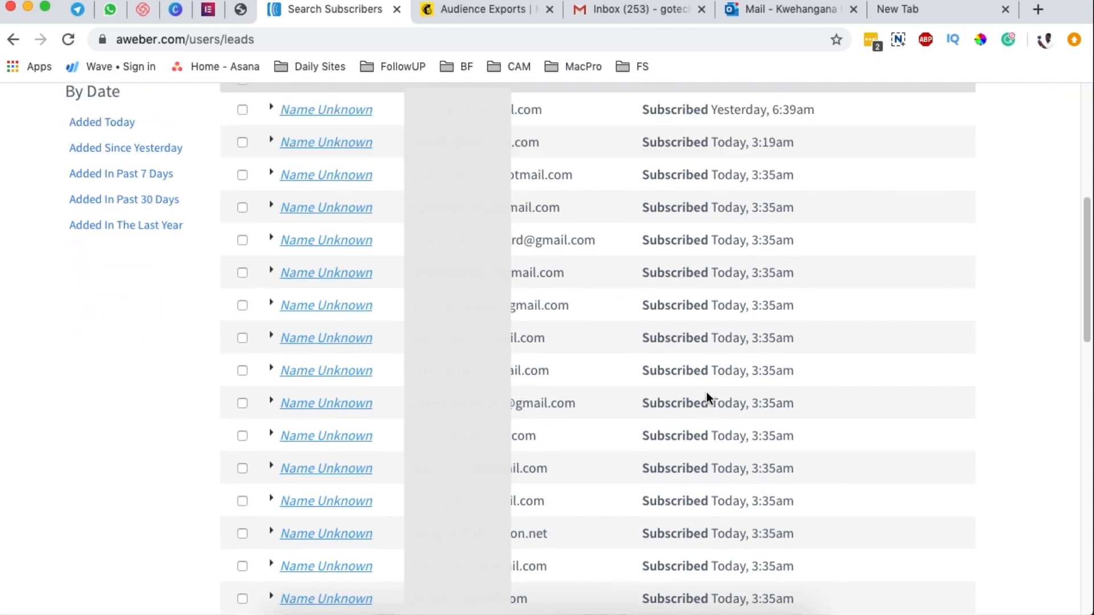
scroll(707, 392, up, 8)
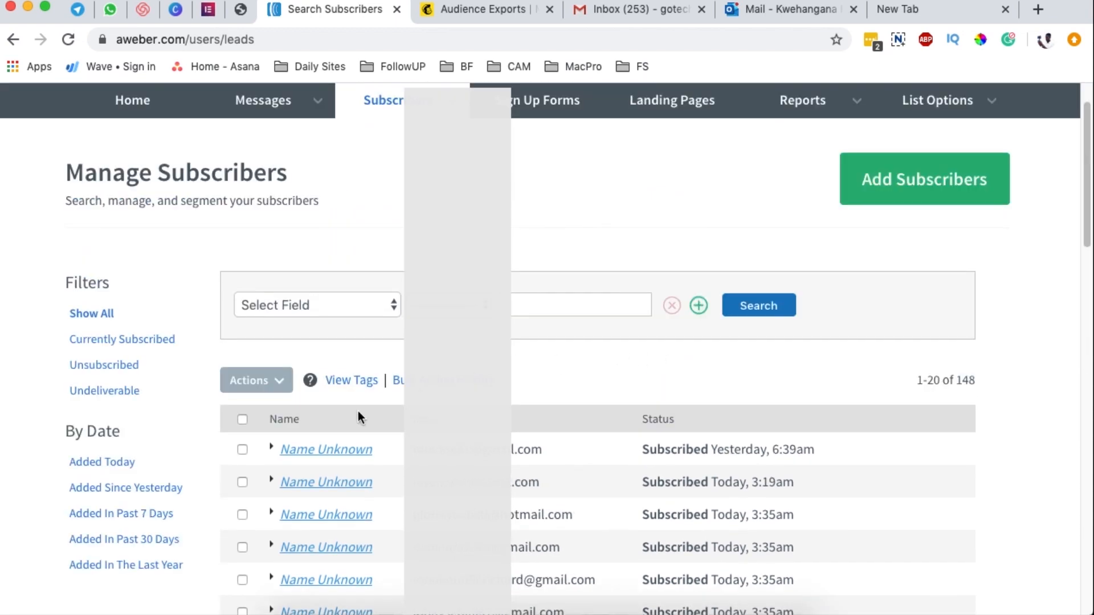
scroll(311, 456, down, 2)
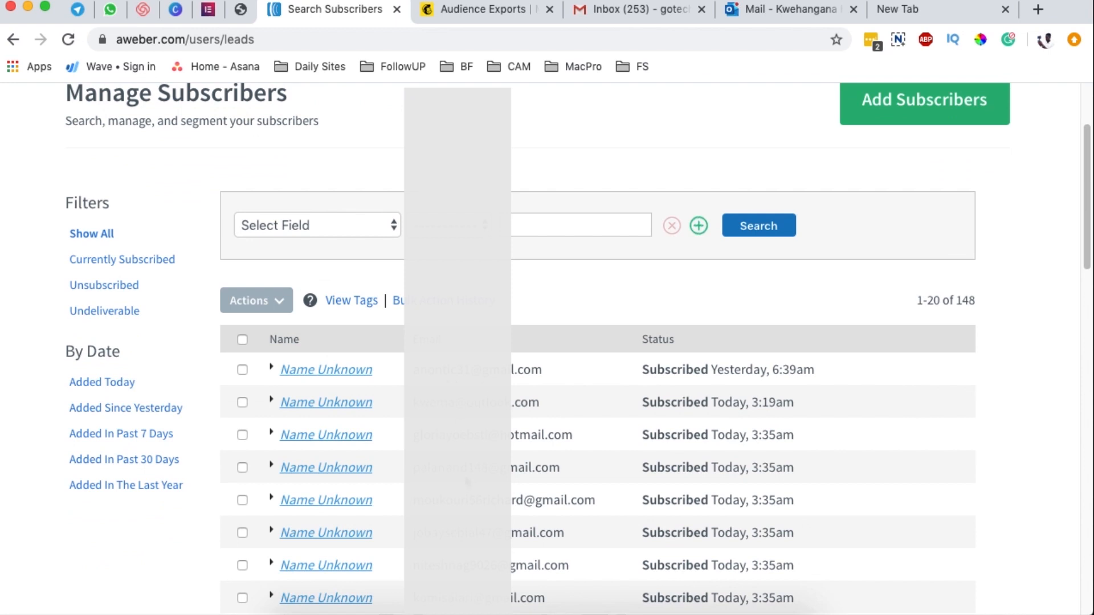
scroll(468, 483, down, 5)
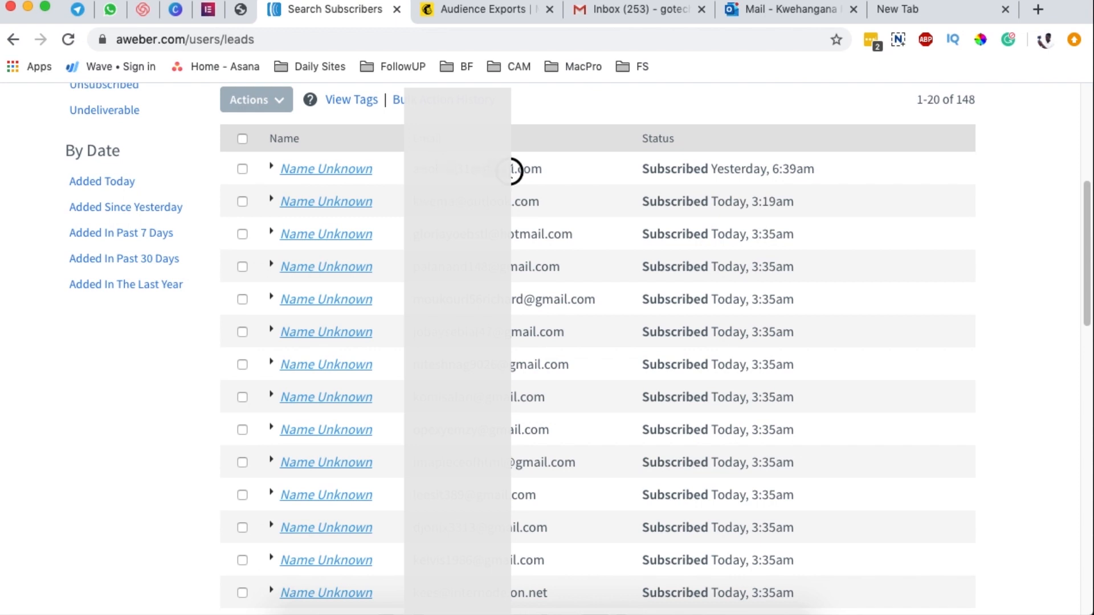
scroll(513, 379, down, 5)
scroll(657, 476, up, 8)
scroll(657, 476, up, 4)
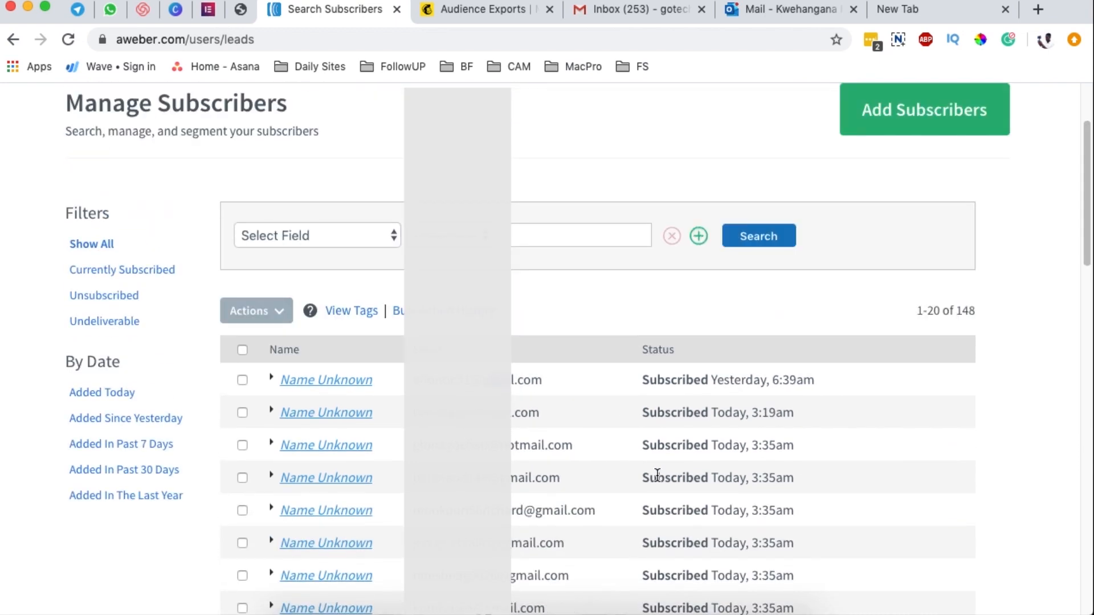